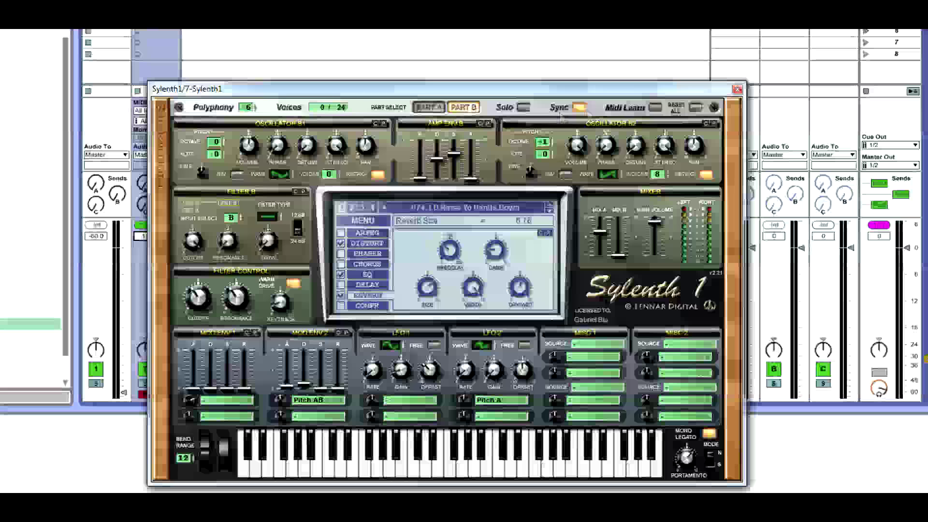
Show Part A of the synth and load the preset 074: LD Raise Yo Hands Down.
left_click(431, 108)
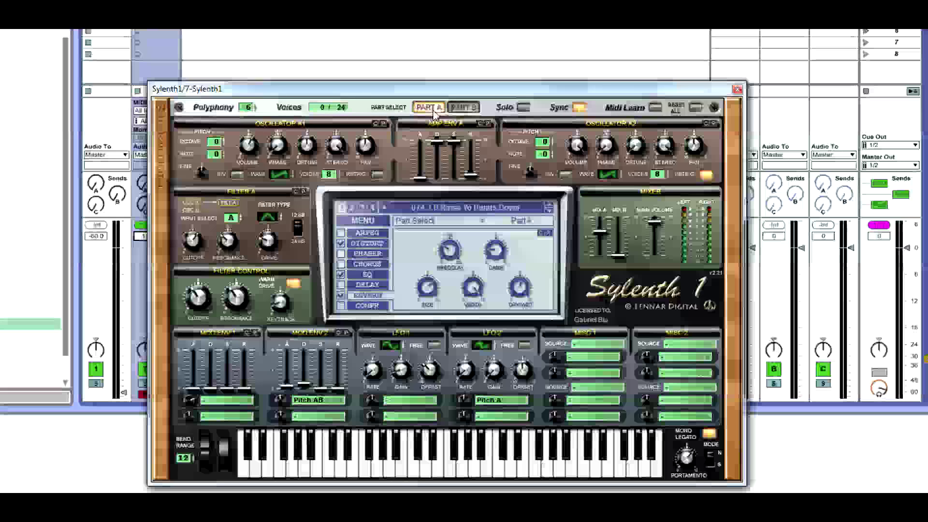
left_click_drag(254, 90, 298, 86)
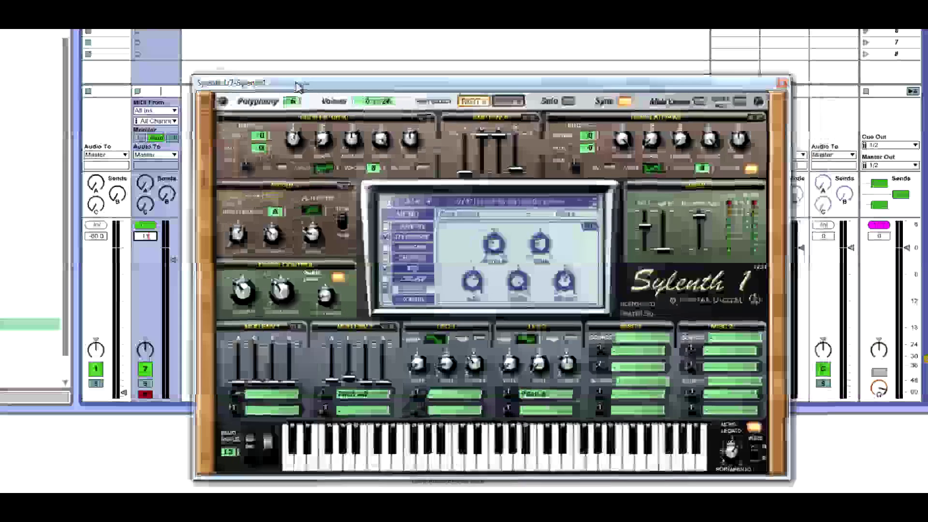
left_click(486, 208)
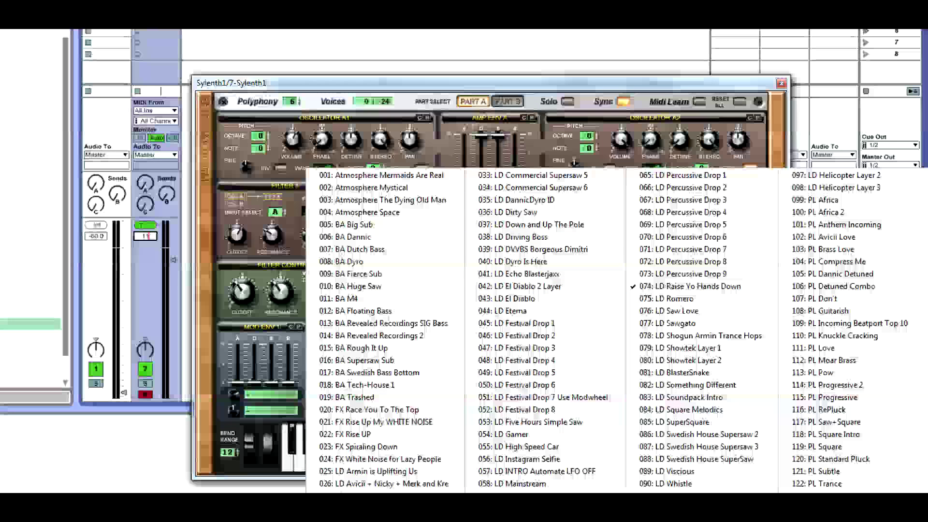
left_click(686, 286)
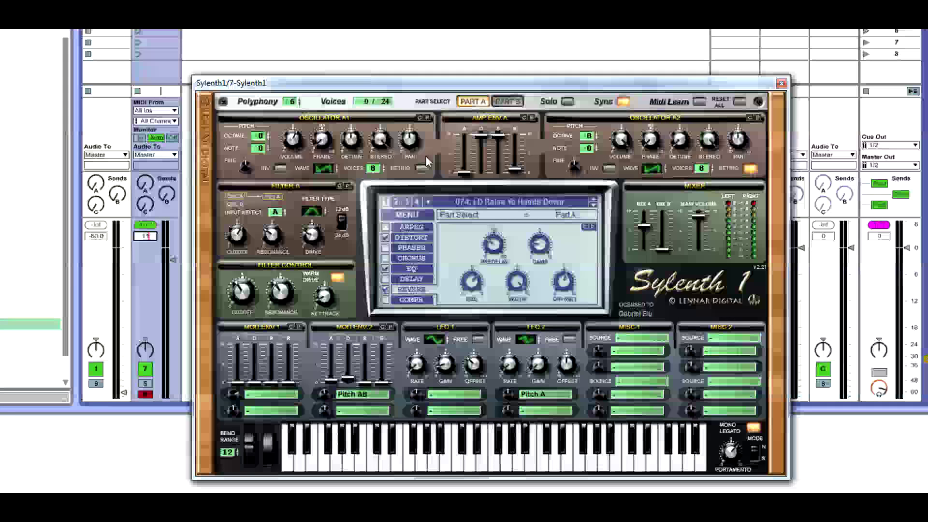
left_click(507, 201)
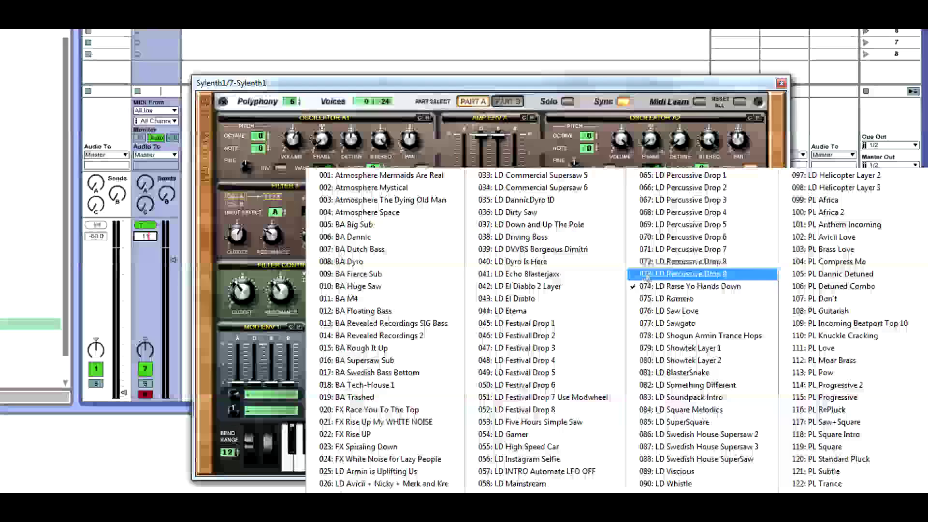
left_click(647, 286)
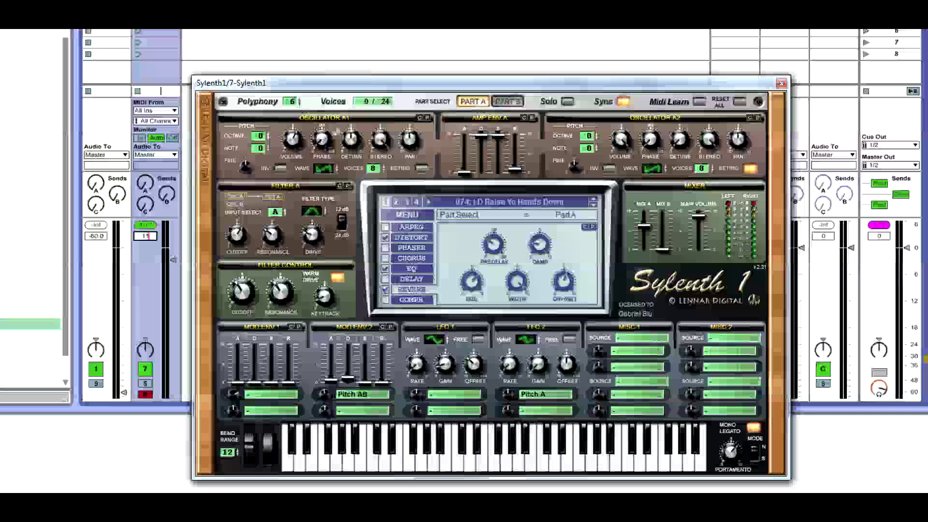
Check oscillator A1's phase and volume, and the decay and release in Amp Env A.
mouse_move(360, 145)
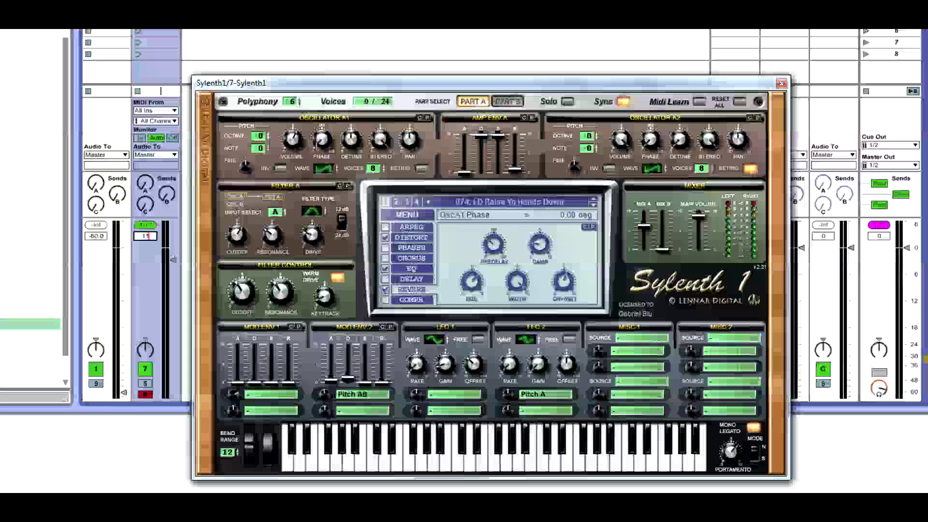
mouse_move(287, 147)
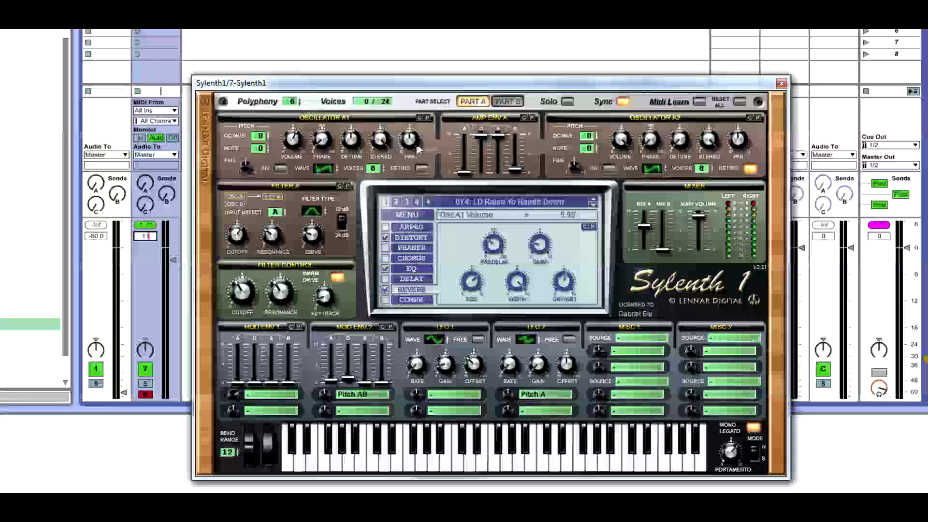
left_click(498, 137)
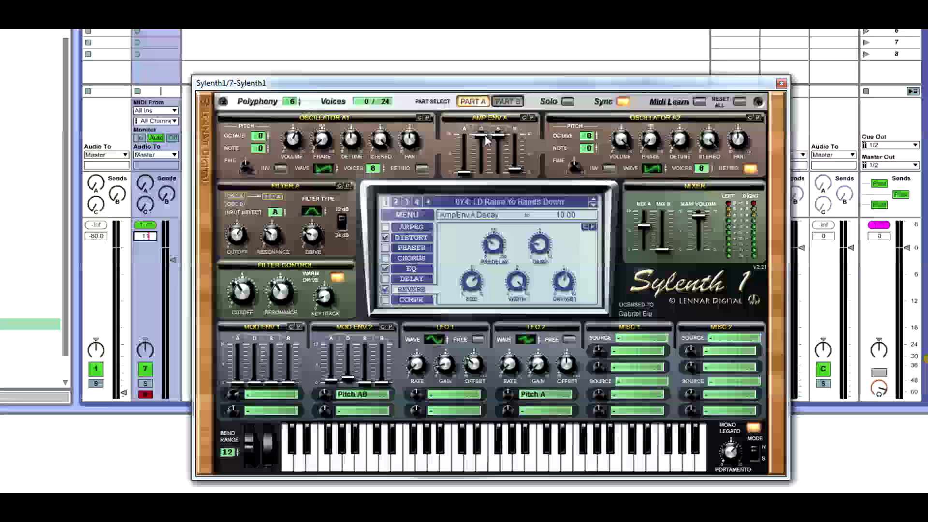
left_click(515, 172)
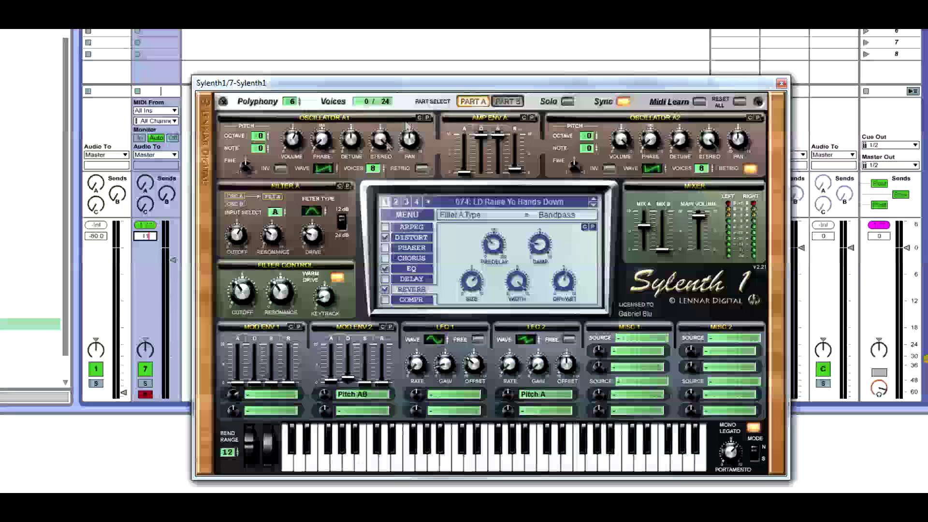
Check Filter A's cutoff, resonance and drive, and the cutoff in Filter Control.
left_click(227, 251)
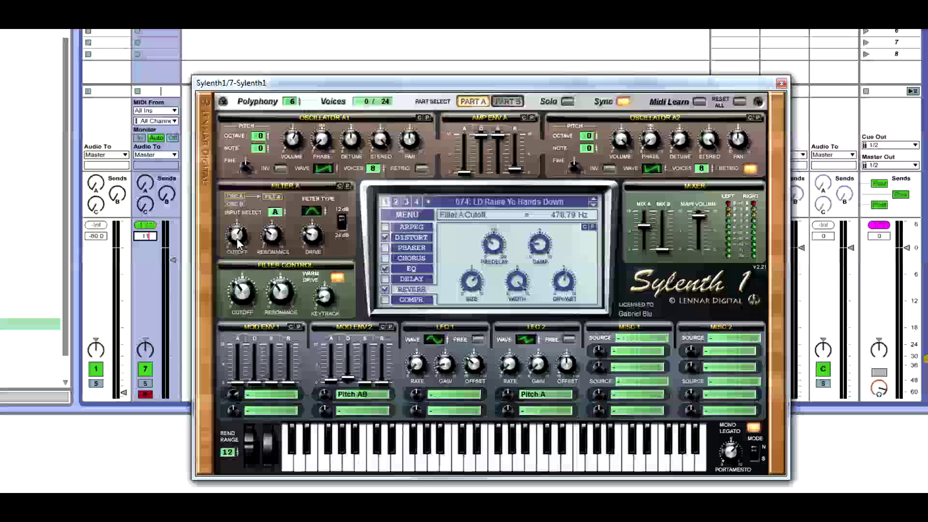
left_click(273, 237)
left_click(312, 235)
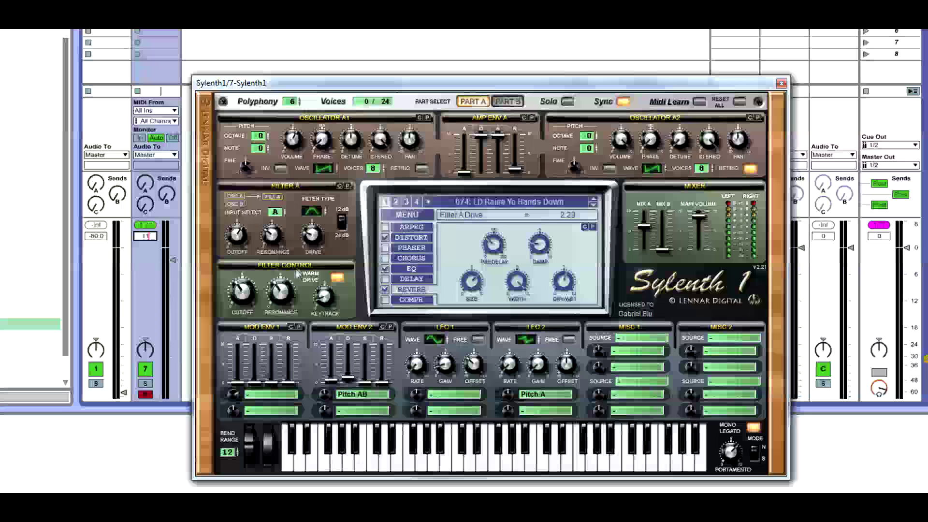
left_click(241, 292)
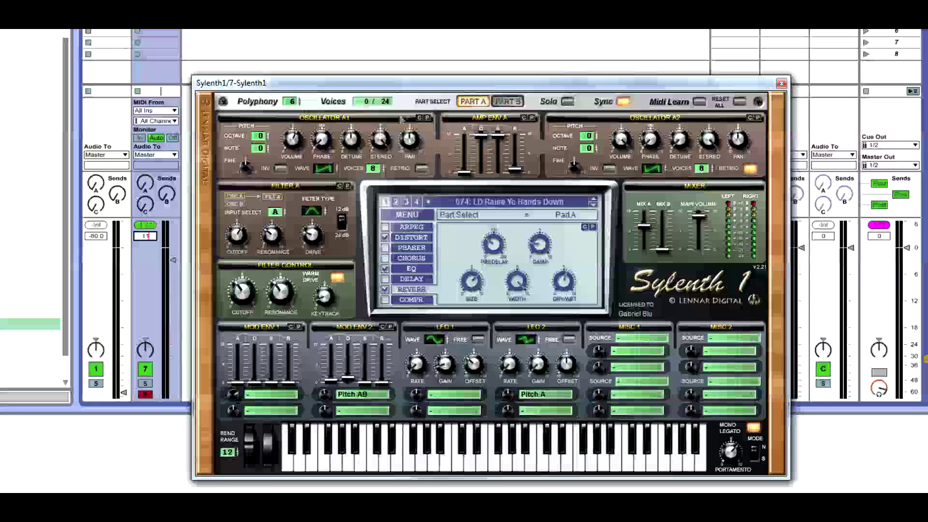
Switch the project to its arrangement view and set oscillator B1's wave to Saw in Part B.
key("Tab")
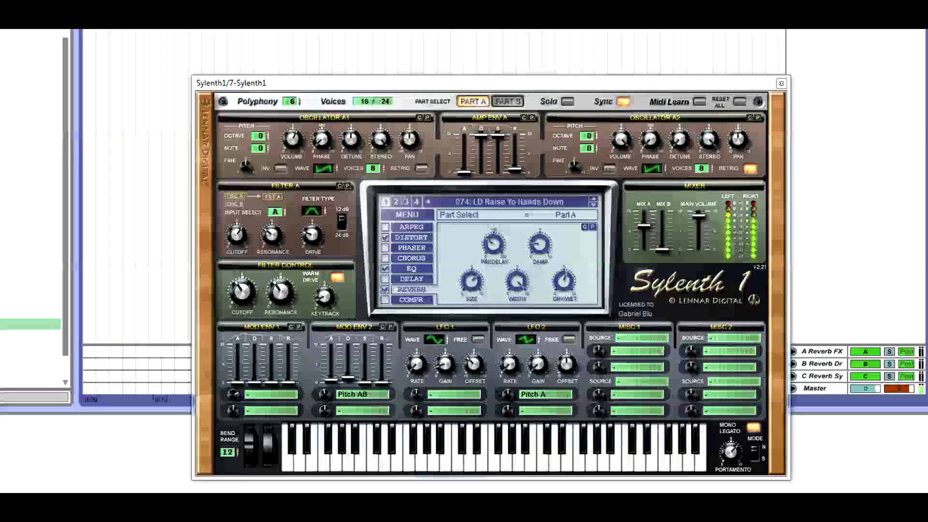
left_click(507, 101)
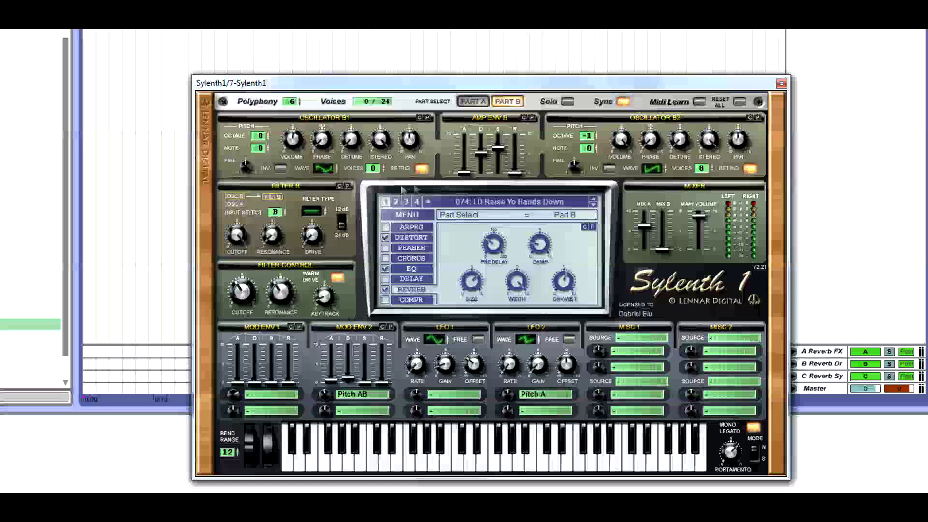
left_click(324, 168)
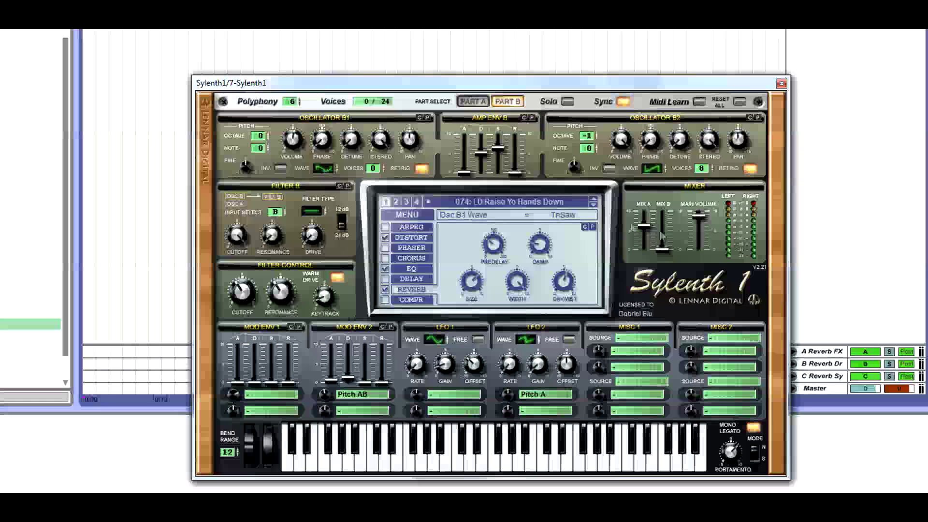
left_click(334, 170)
left_click(333, 171)
left_click(334, 170)
left_click(333, 171)
left_click(333, 171)
left_click(333, 171)
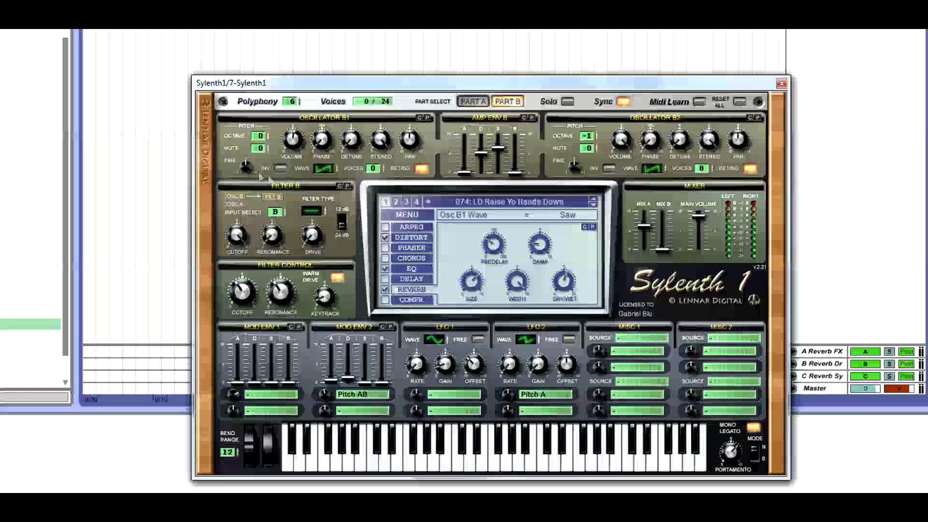
Check the decay and sustain values of Amp Env B in Part B.
left_click(476, 102)
left_click(505, 103)
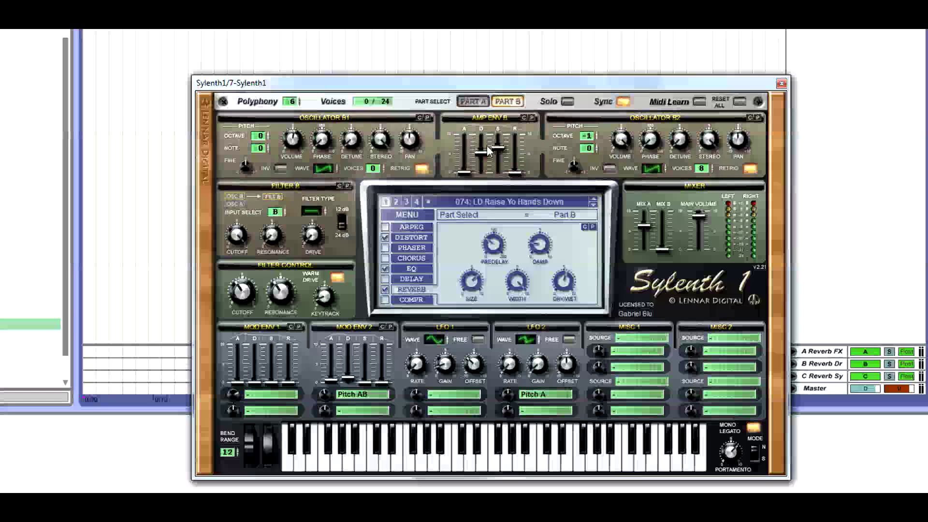
left_click(483, 153)
left_click(498, 148)
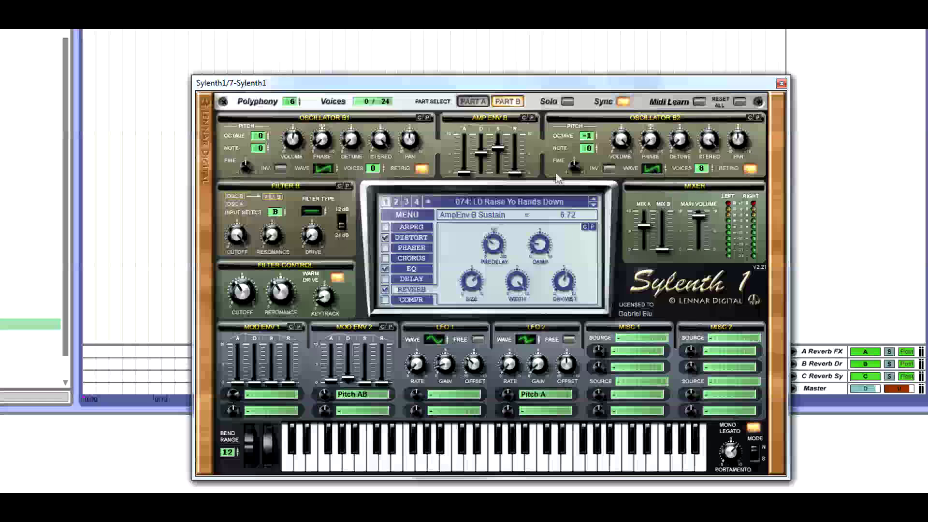
Check oscillator A2's retrigger in Part A, and oscillator B2's stereo and Amp Env B's decay in Part B.
left_click(473, 102)
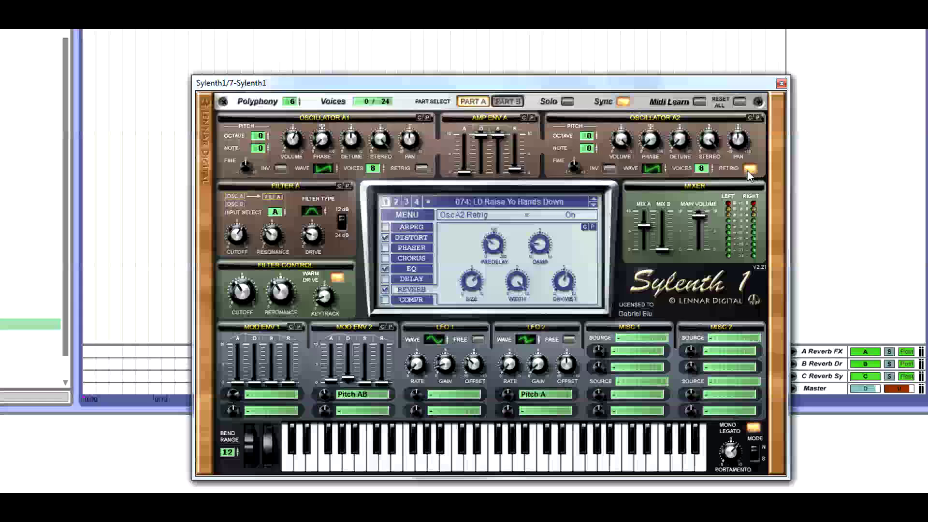
left_click(509, 102)
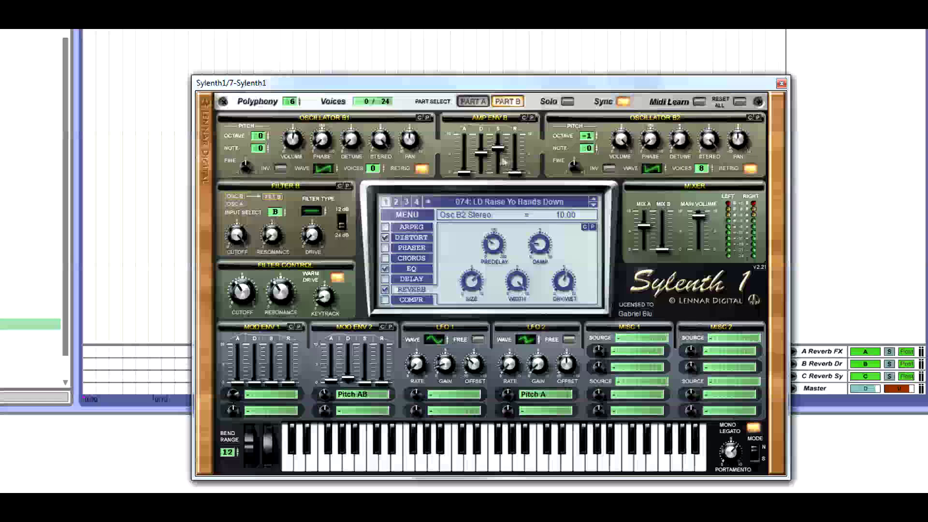
left_click_drag(482, 160, 482, 163)
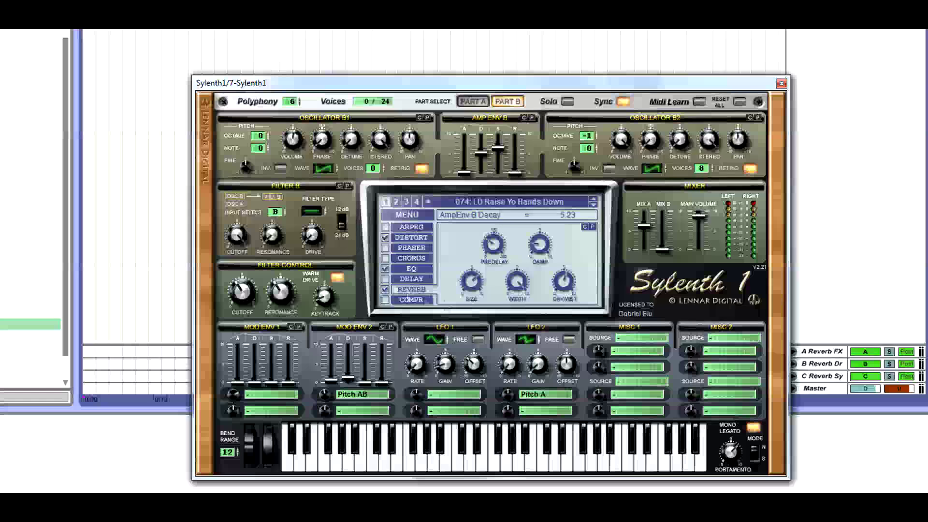
Return to Part A and check Mod Env 2's Pitch AB amount and its envelope stages.
left_click(471, 102)
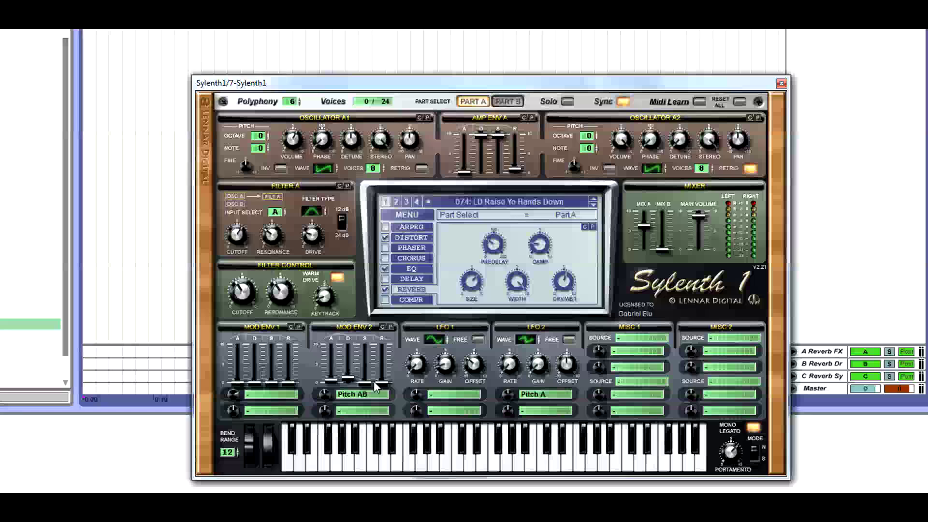
left_click(324, 394)
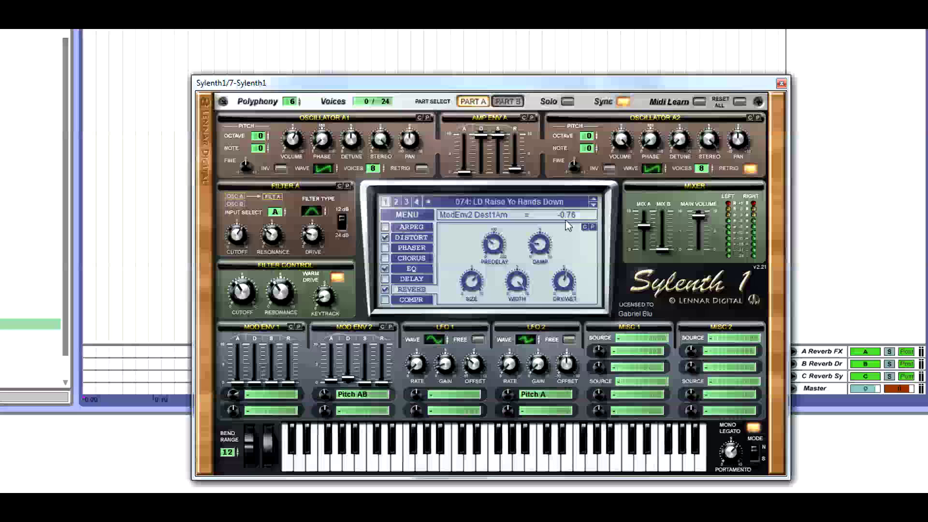
left_click_drag(348, 379, 346, 386)
left_click(364, 383)
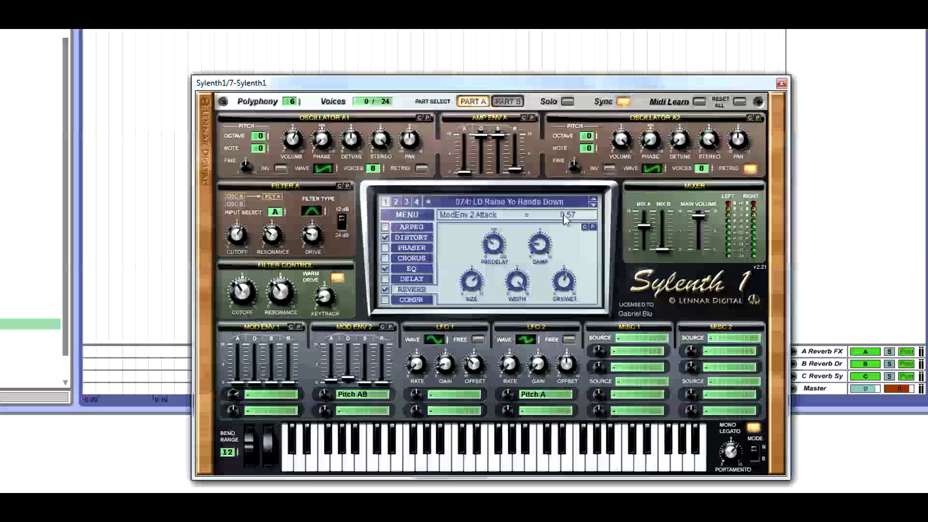
left_click(385, 384)
Try Mod Env 2's Pitch AB amount at -0.67 and restore it to -0.76.
left_click_drag(323, 394, 326, 394)
left_click_drag(324, 393, 324, 400)
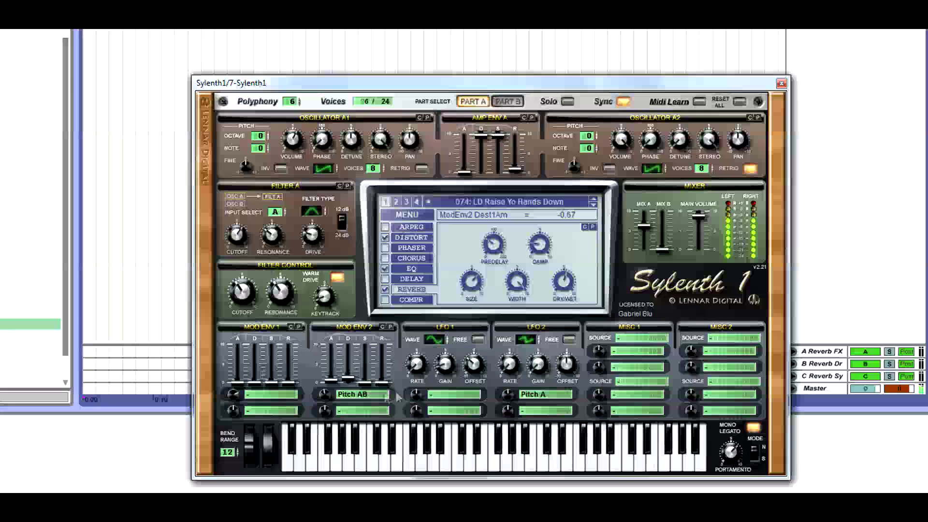
left_click_drag(324, 394, 338, 408)
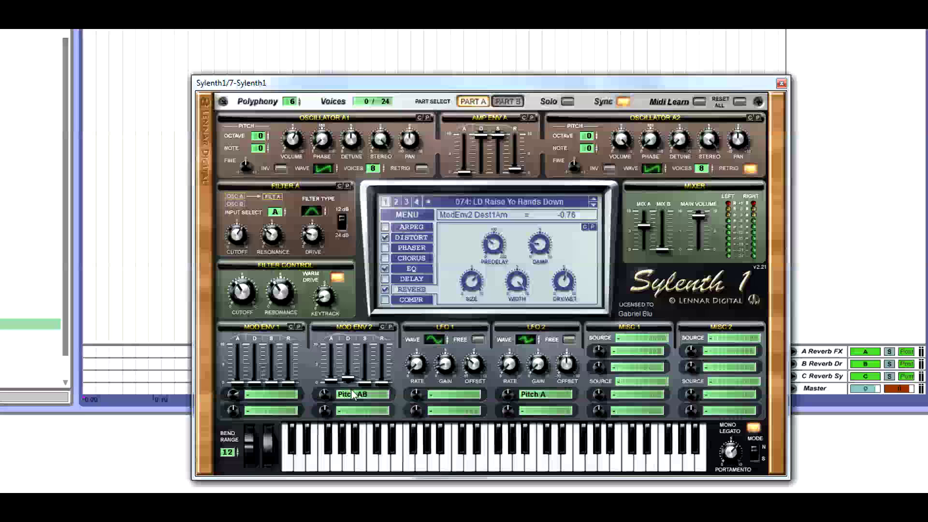
Set the rate of LFO 2, which modulates Pitch A, to 8/1D.
left_click(514, 407)
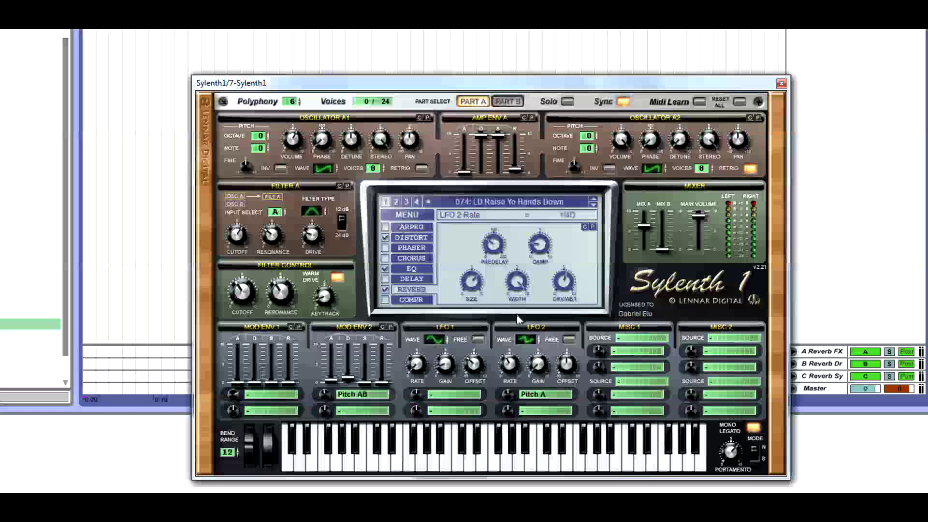
left_click_drag(510, 365, 507, 401)
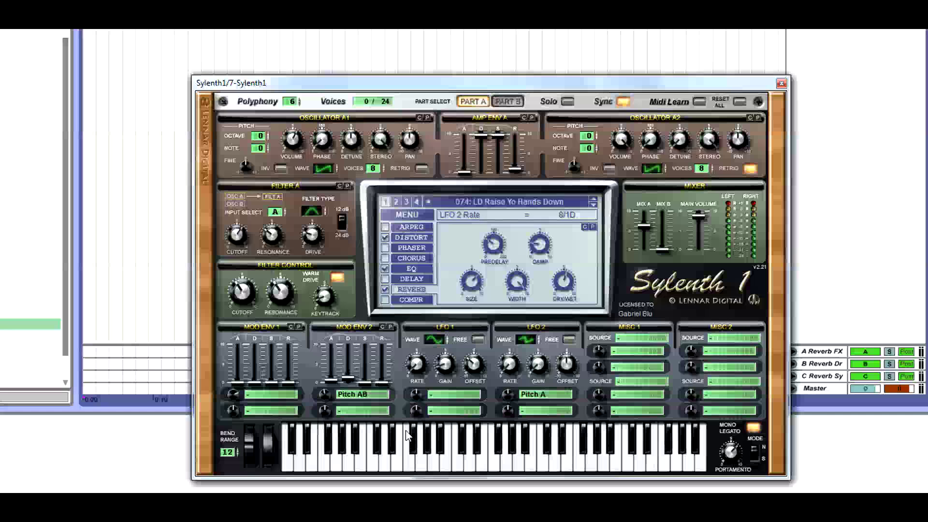
Check the distortion effect's type, amount and dry/wet mix, and the EQ's bass and treble settings.
left_click(411, 237)
left_click(517, 241)
left_click(520, 253)
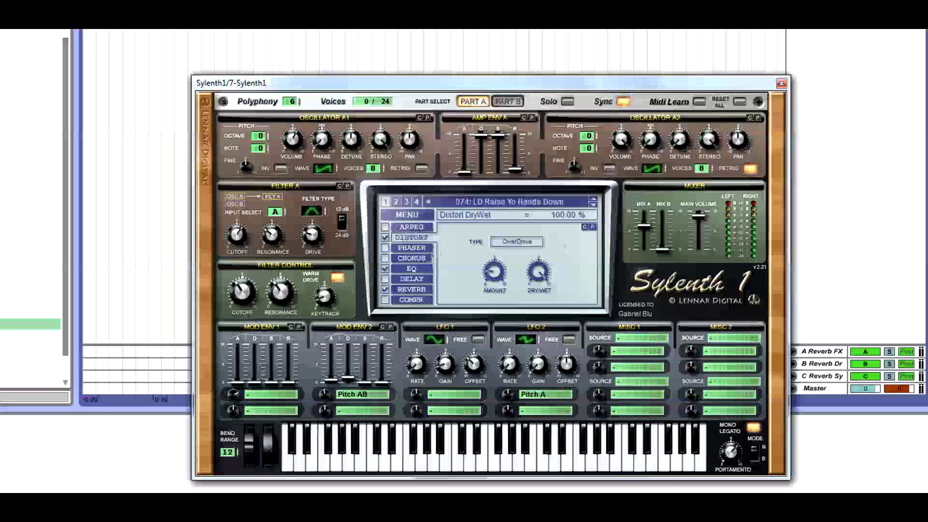
left_click(412, 269)
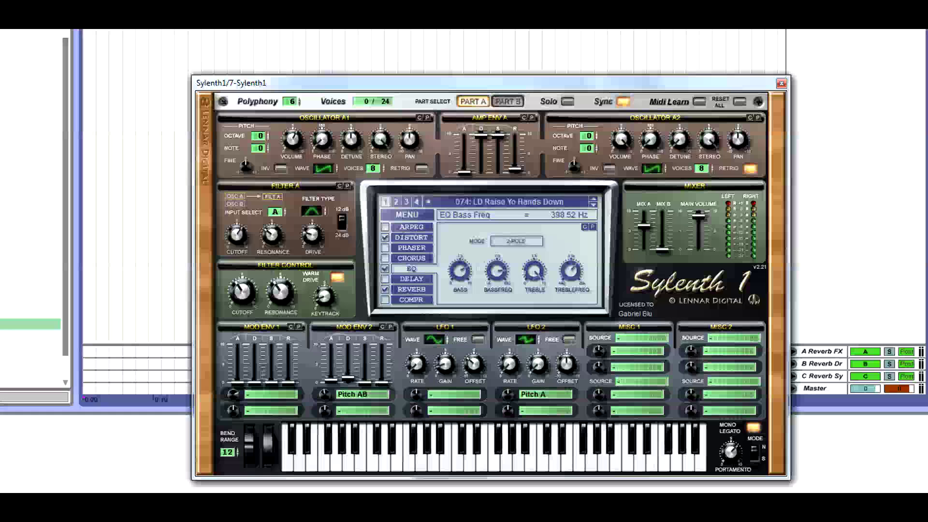
Check the reverb's predelay, damp, size and dry/wet values.
left_click(412, 289)
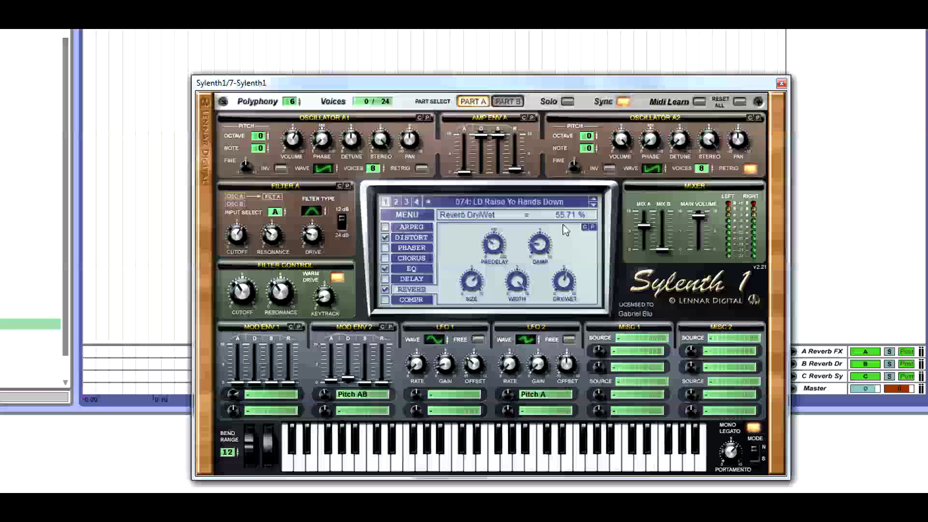
mouse_move(506, 252)
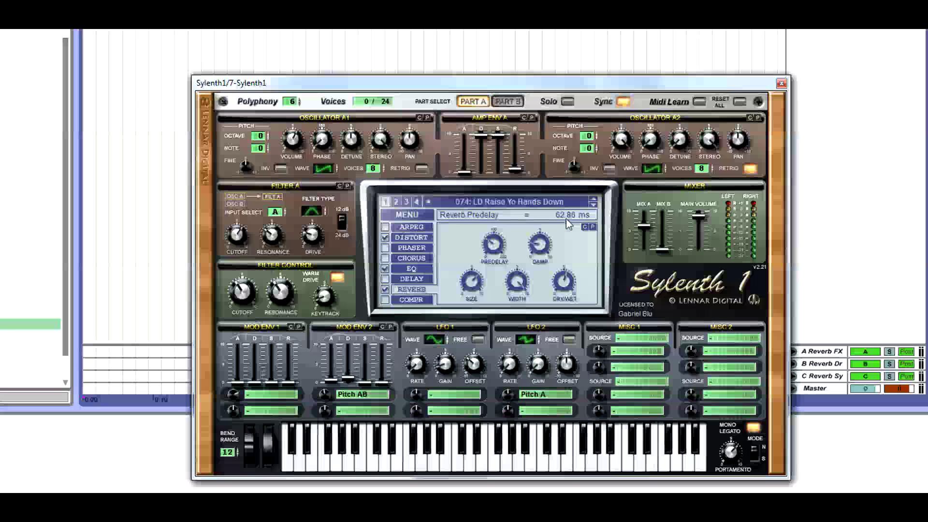
left_click(538, 251)
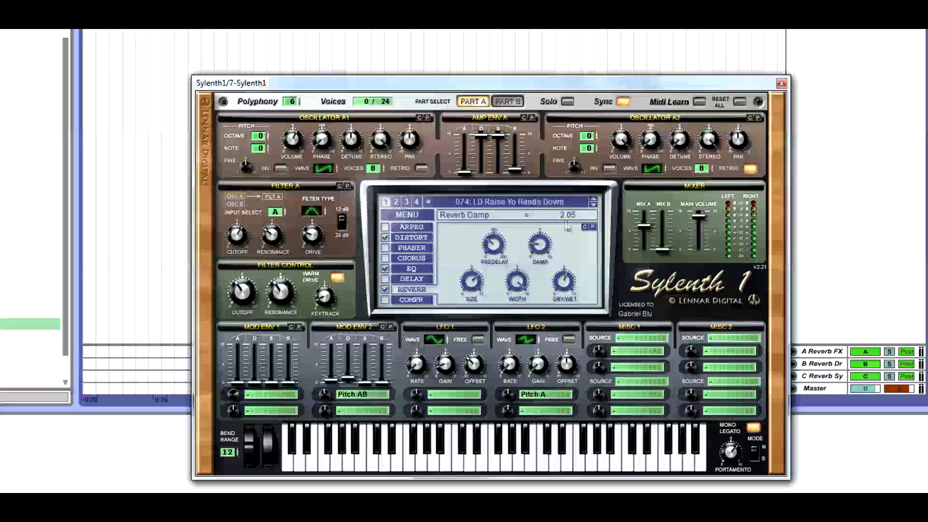
left_click(476, 283)
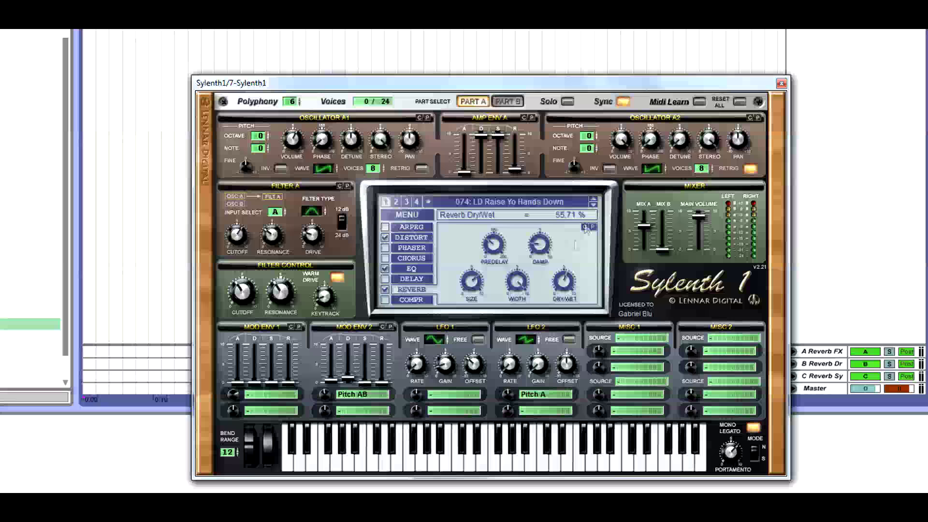
Try raising Mix B and return it to 0.00, and check the Mix A and main volume levels.
left_click_drag(663, 250, 662, 225)
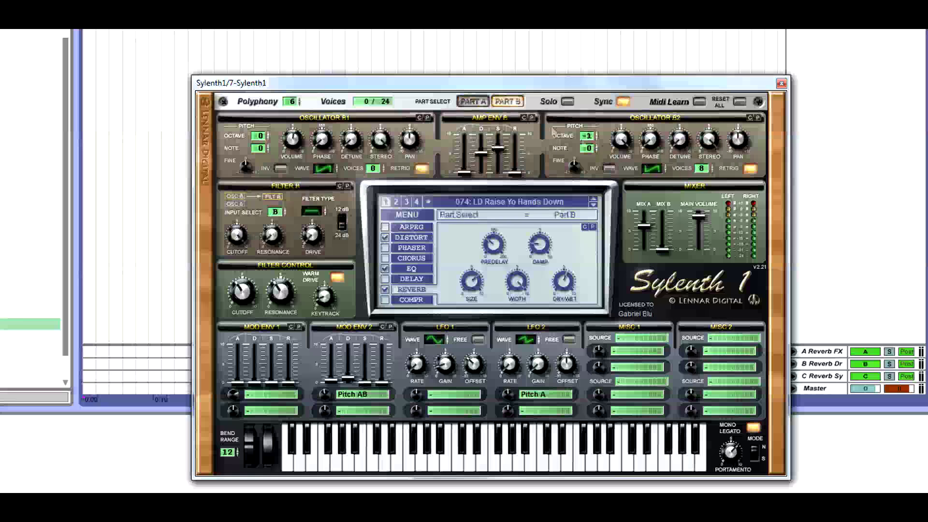
mouse_move(662, 249)
left_mouse_down()
mouse_move(665, 228)
mouse_move(664, 255)
left_mouse_up()
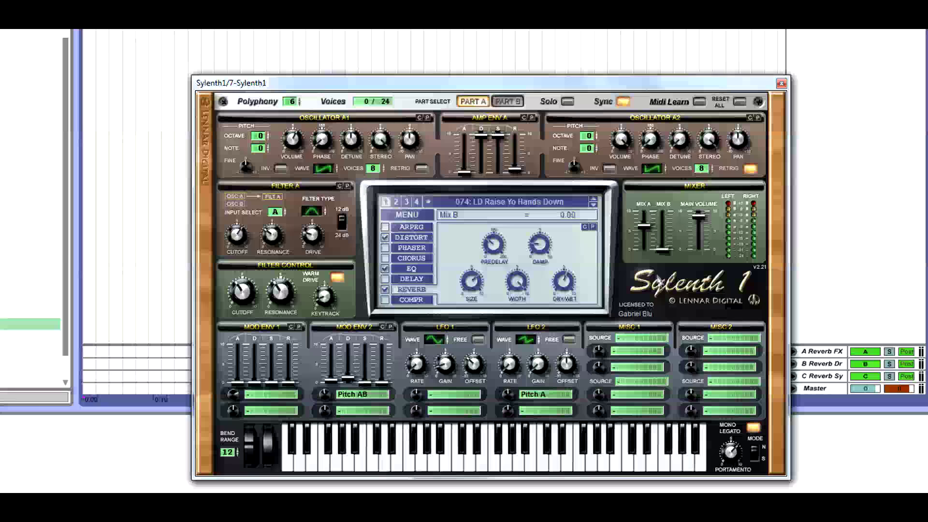
left_click(642, 230)
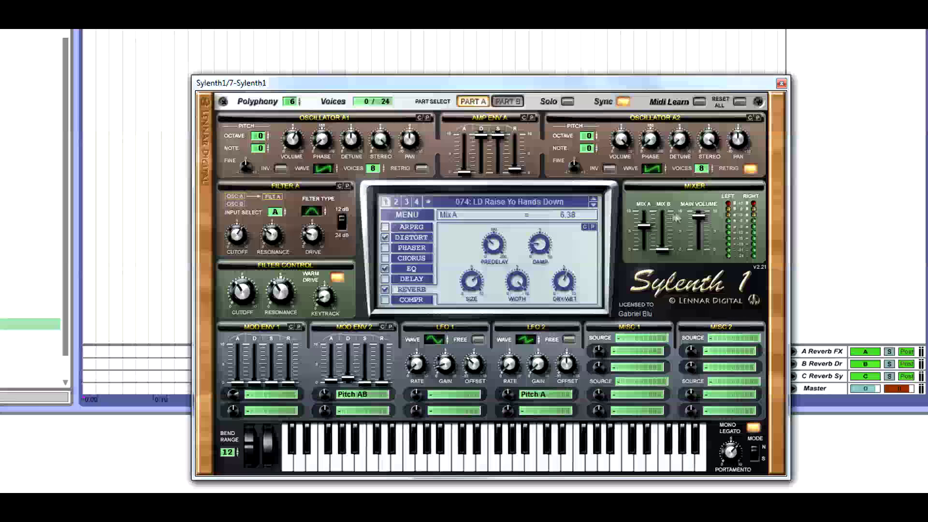
left_click(699, 218)
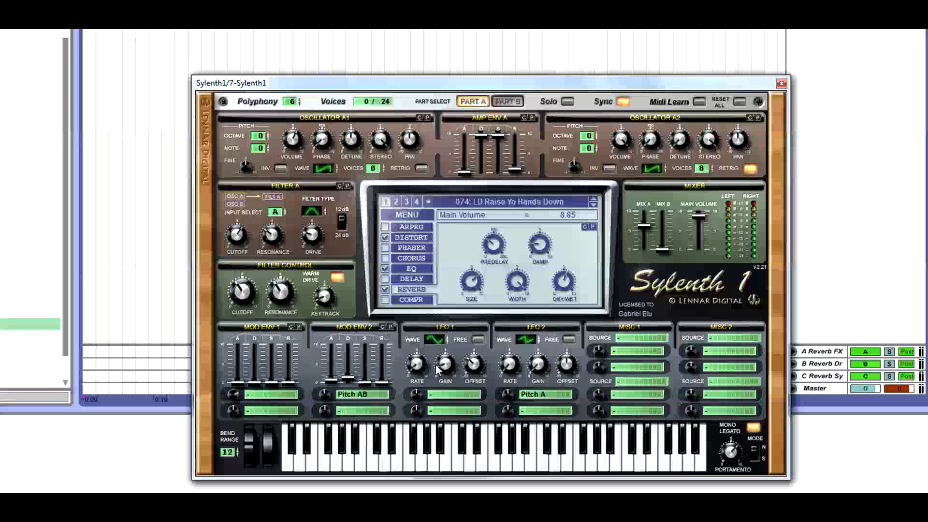